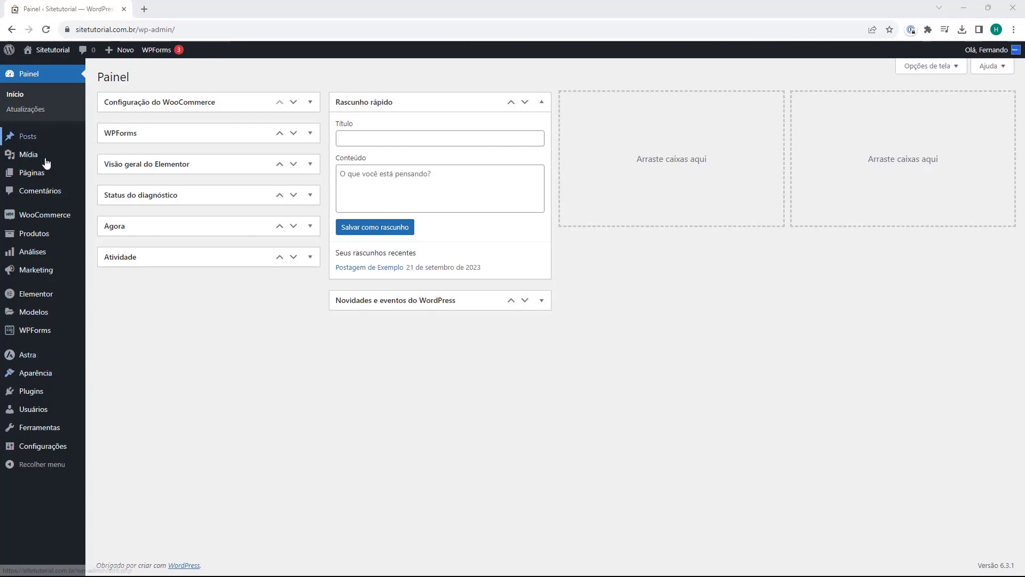
# Step: Install and activate the Darven Múltiplos Preços Informativos plugin, found by searching the new plugins for "darven"
pyautogui.moveTo(27, 398)
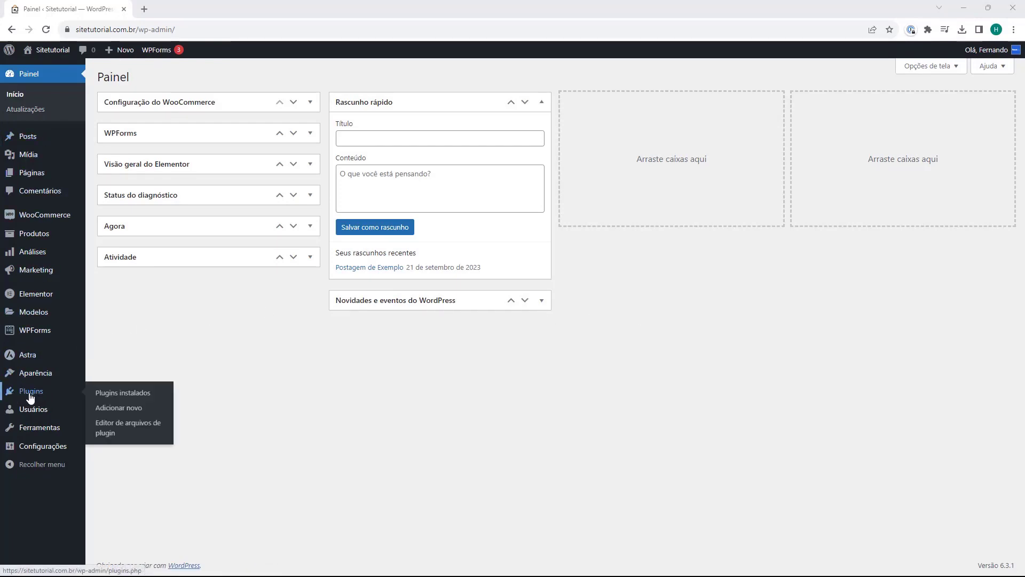
pyautogui.click(29, 397)
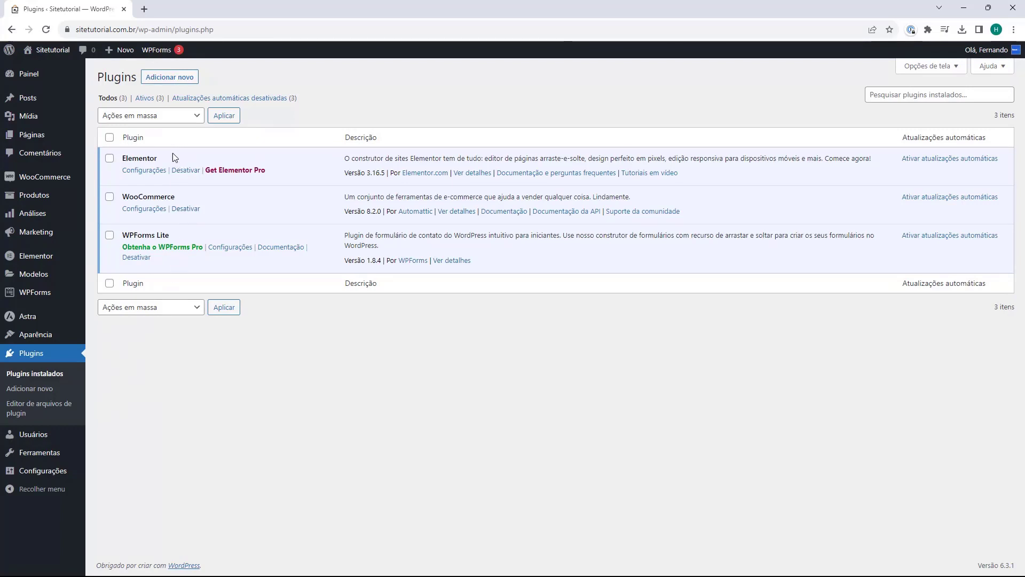
pyautogui.click(170, 80)
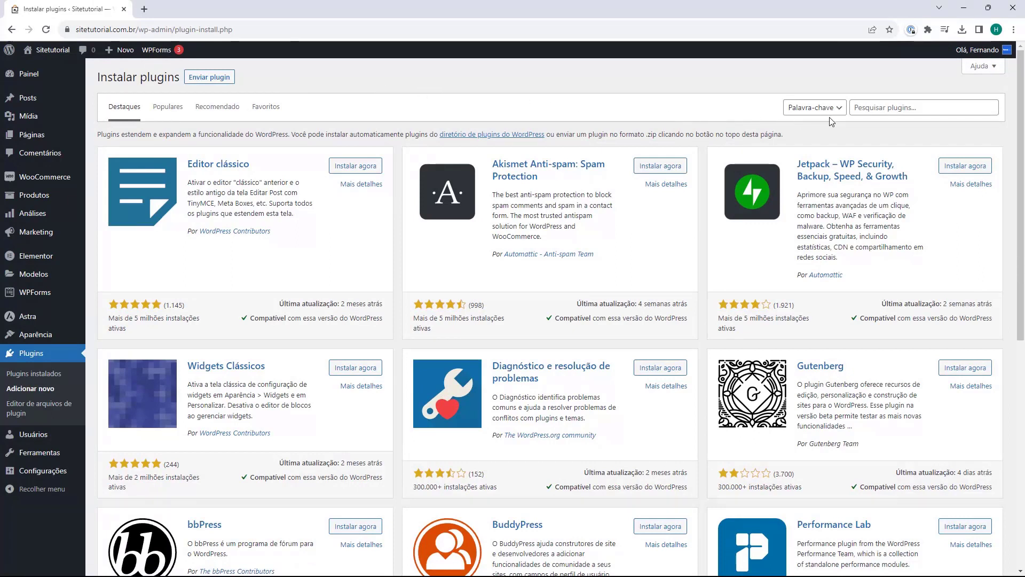
pyautogui.click(864, 113)
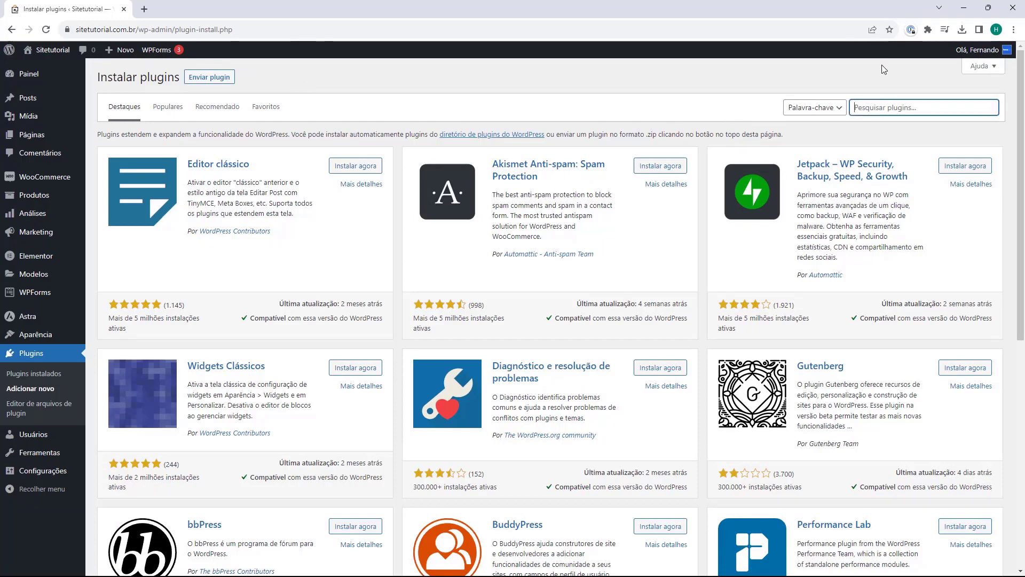
pyautogui.write('darven')
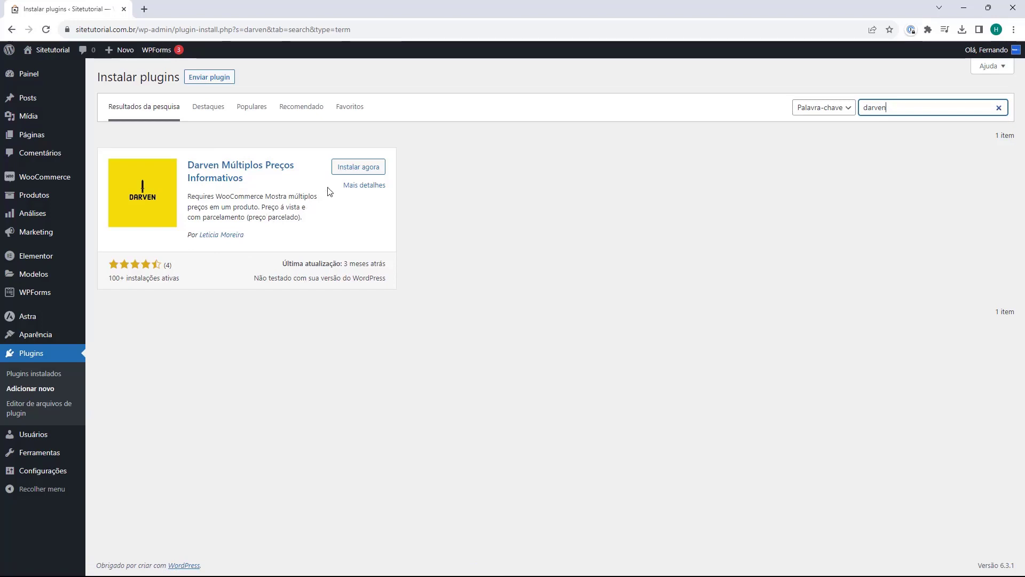
pyautogui.click(359, 170)
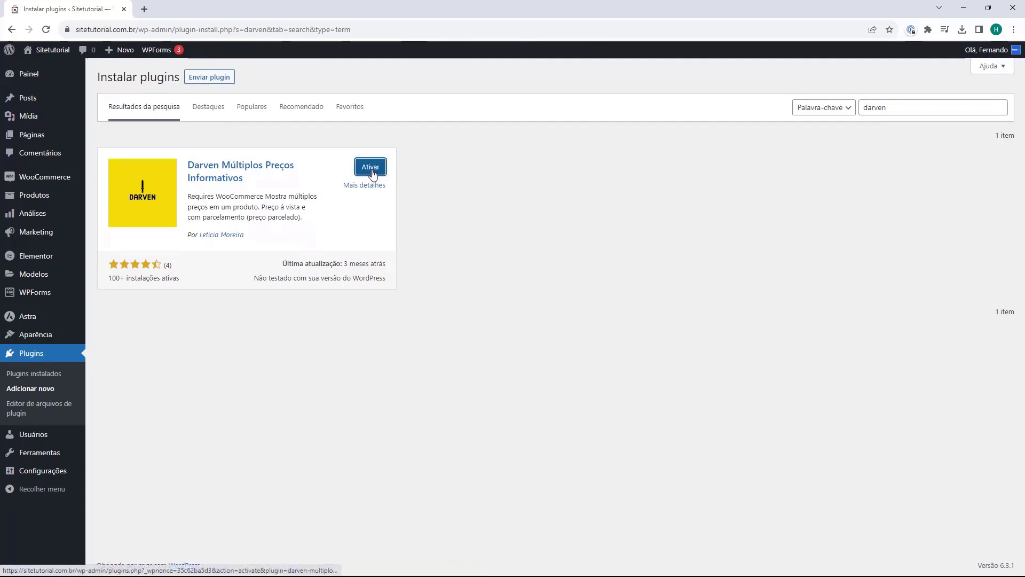
pyautogui.click(371, 170)
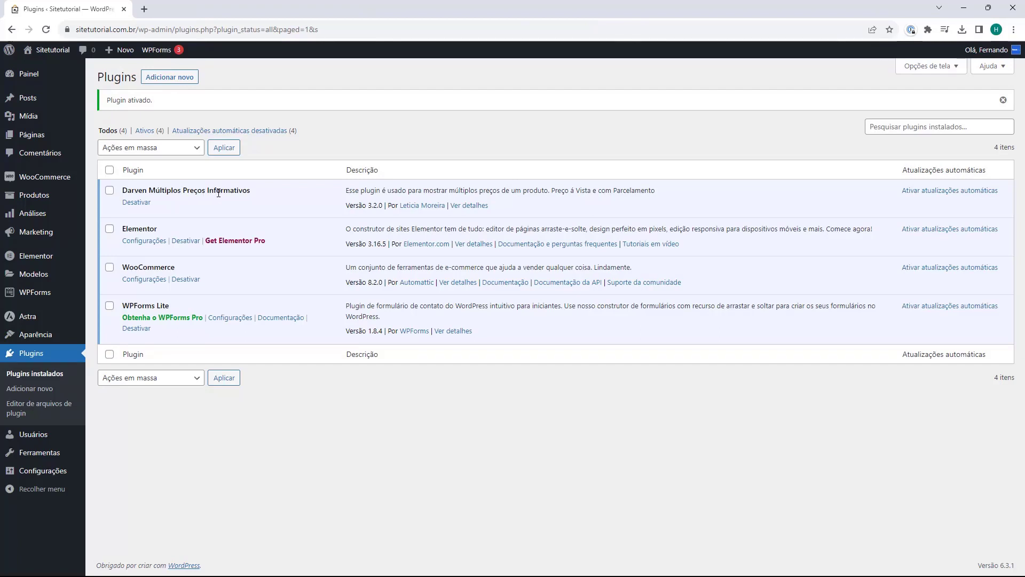
# Step: Open WooCommerce's Preço á Vista e com Parcelamento settings and look through the general cash and installment price options
pyautogui.moveTo(84, 185)
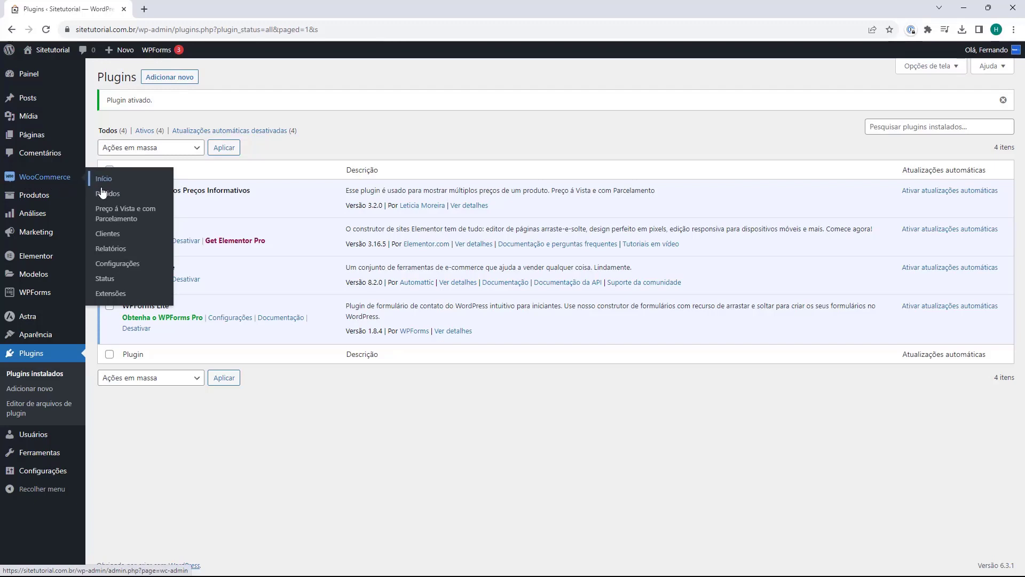
pyautogui.click(113, 216)
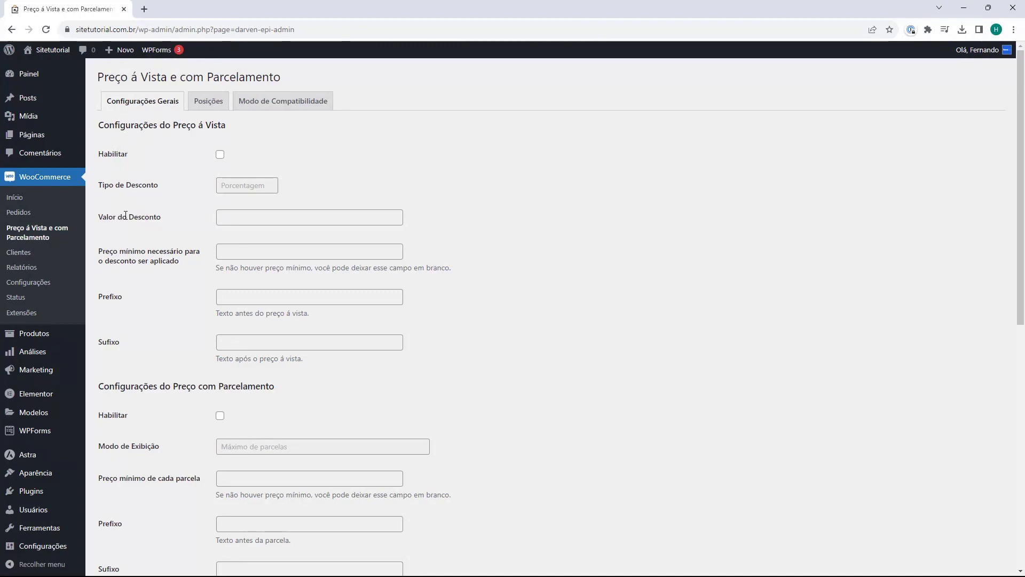
pyautogui.scroll(-1, 132, 220)
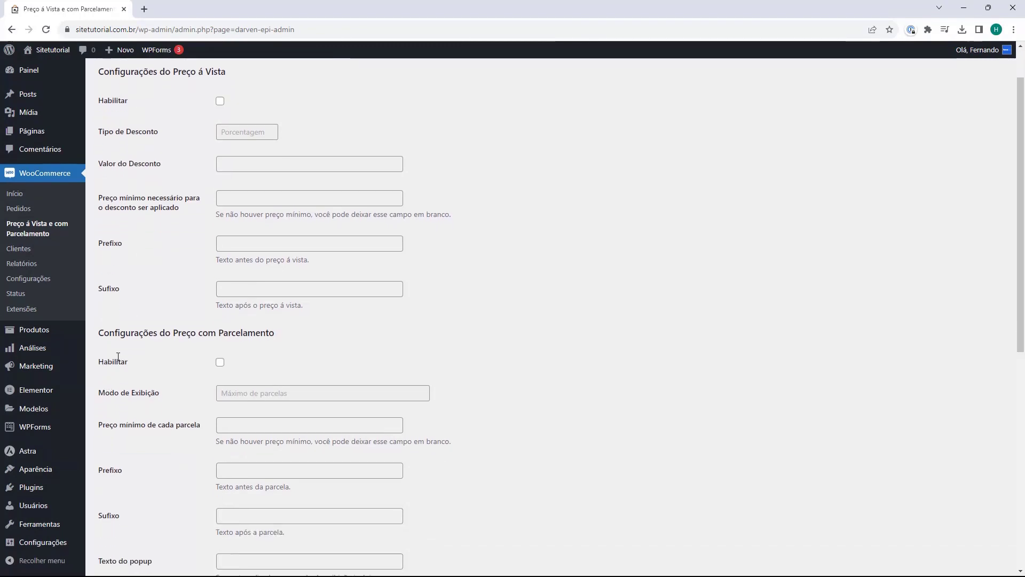
pyautogui.scroll(1, 162, 348)
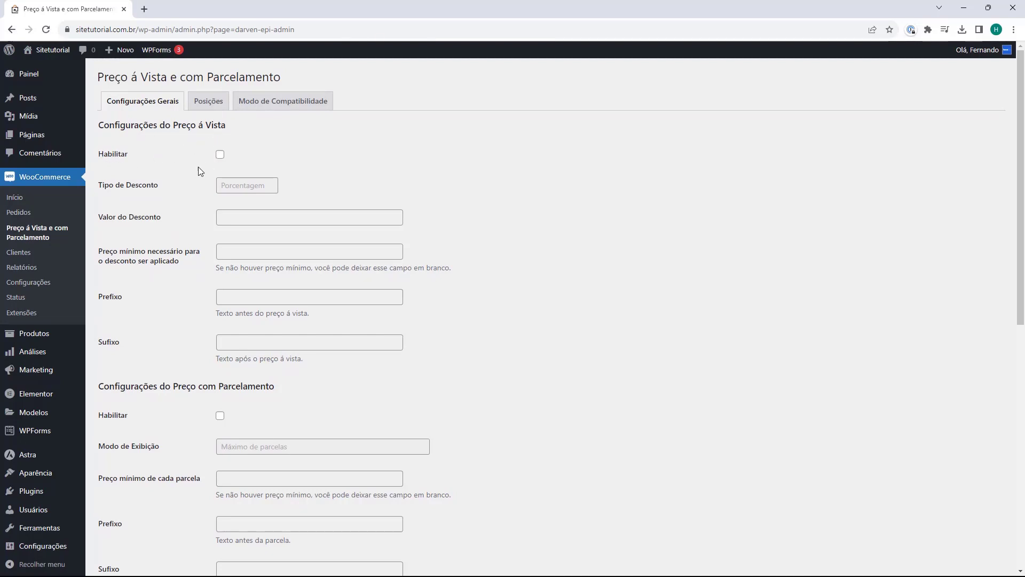
pyautogui.scroll(-4, 199, 170)
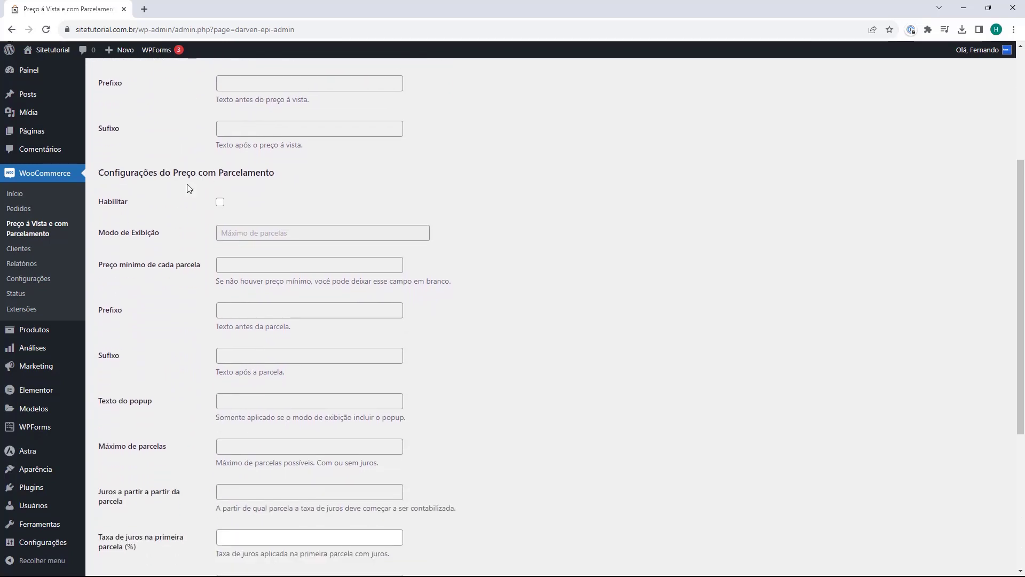
# Step: Enable the installment price with display mode "Máximo de parcelas s/juros e um popup sobre cada parcela", leaving the minimum installment price blank
pyautogui.click(220, 205)
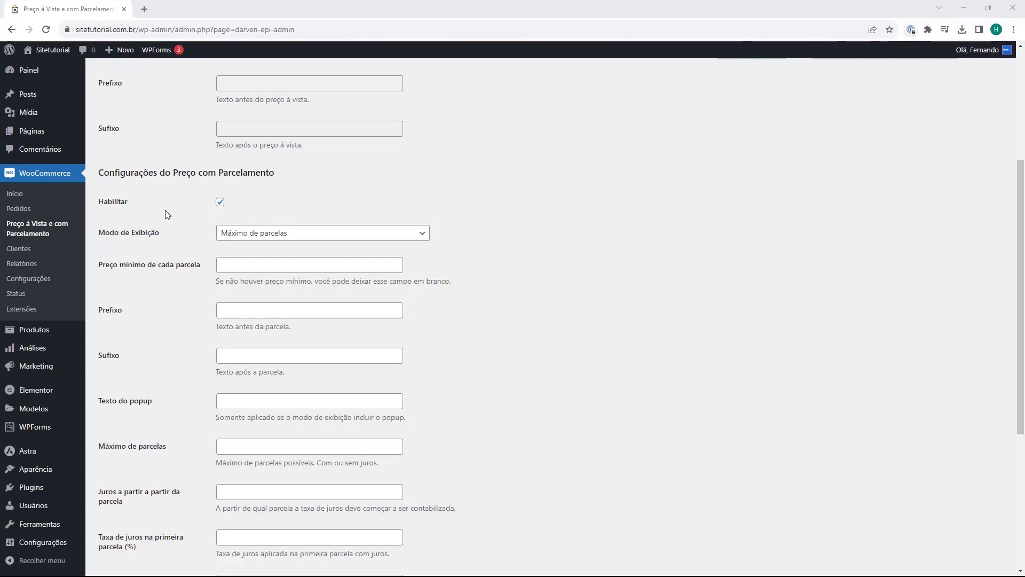
pyautogui.click(235, 238)
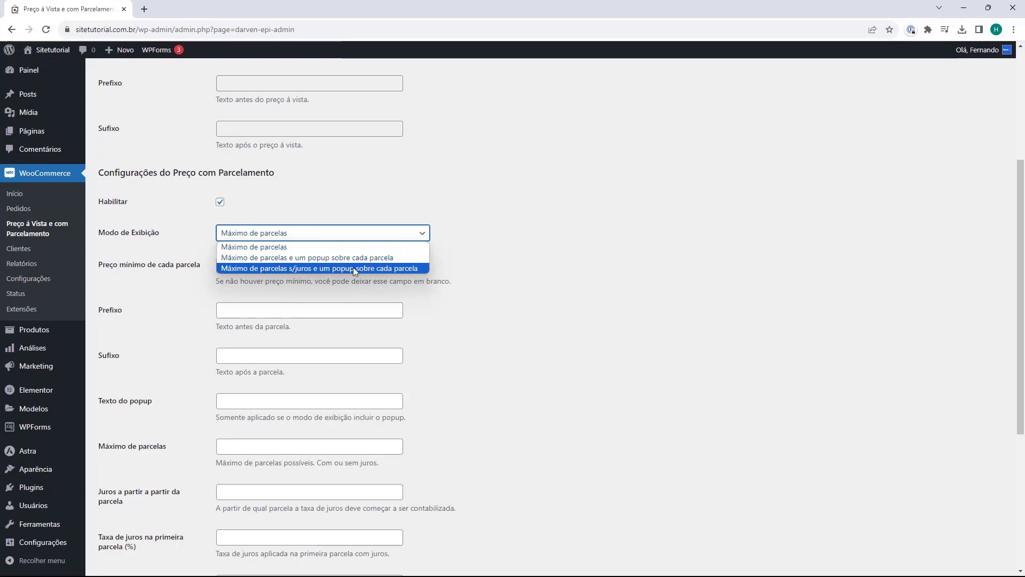
pyautogui.click(300, 268)
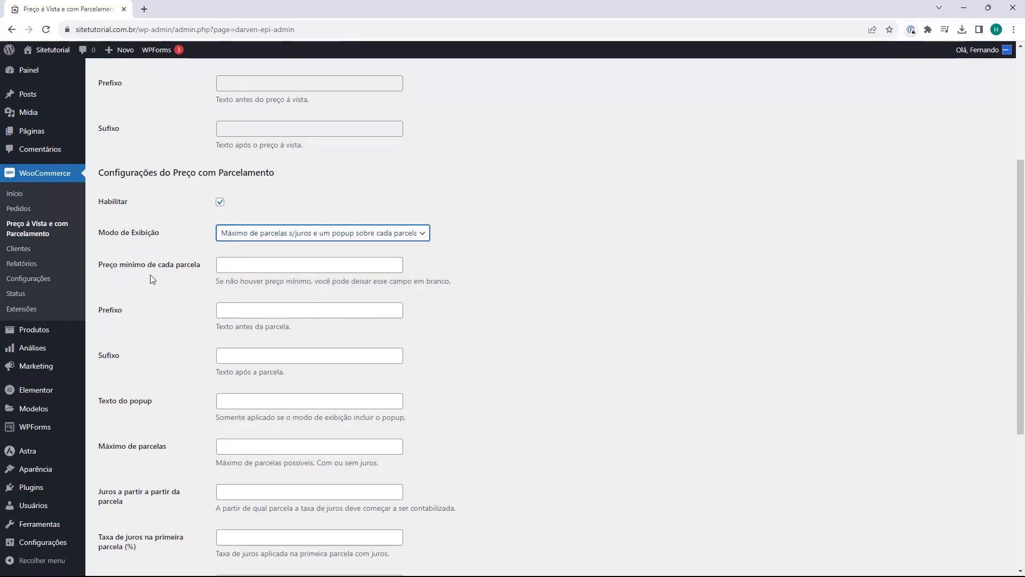
pyautogui.click(226, 272)
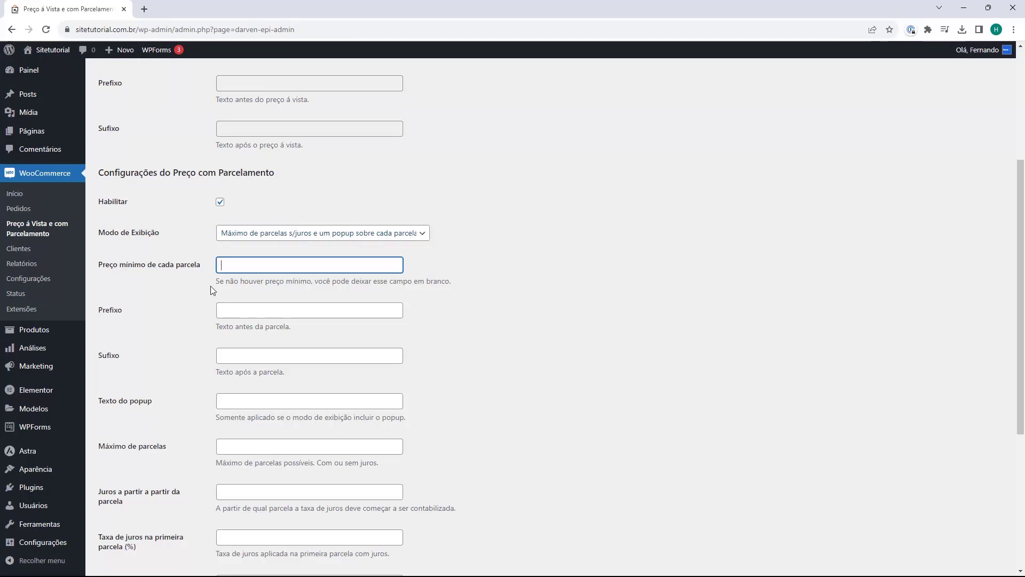
pyautogui.click(178, 280)
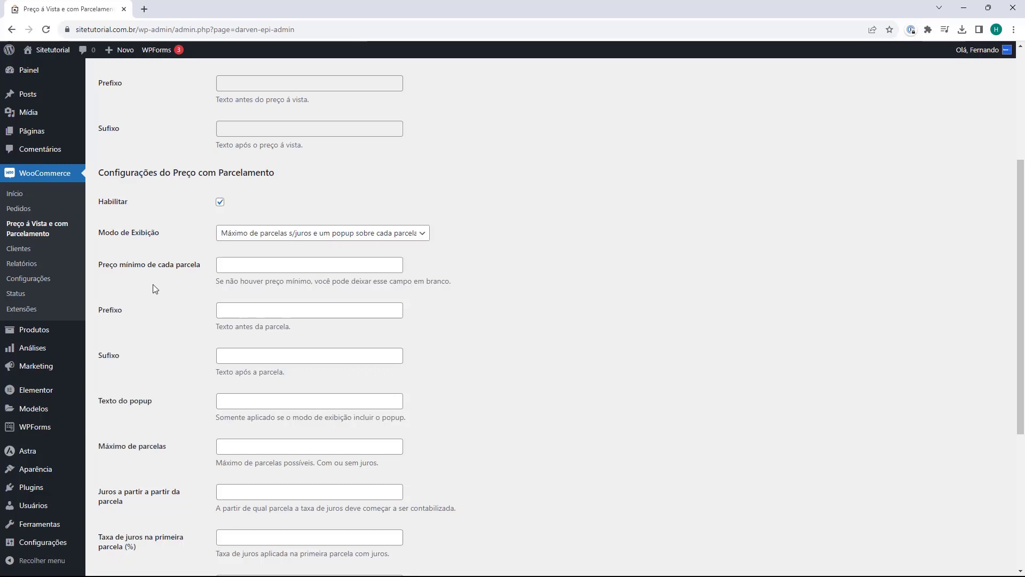
# Step: Set the installment price prefix to "Em" and its suffix to "ou em até 12x c/juros -"
pyautogui.click(256, 318)
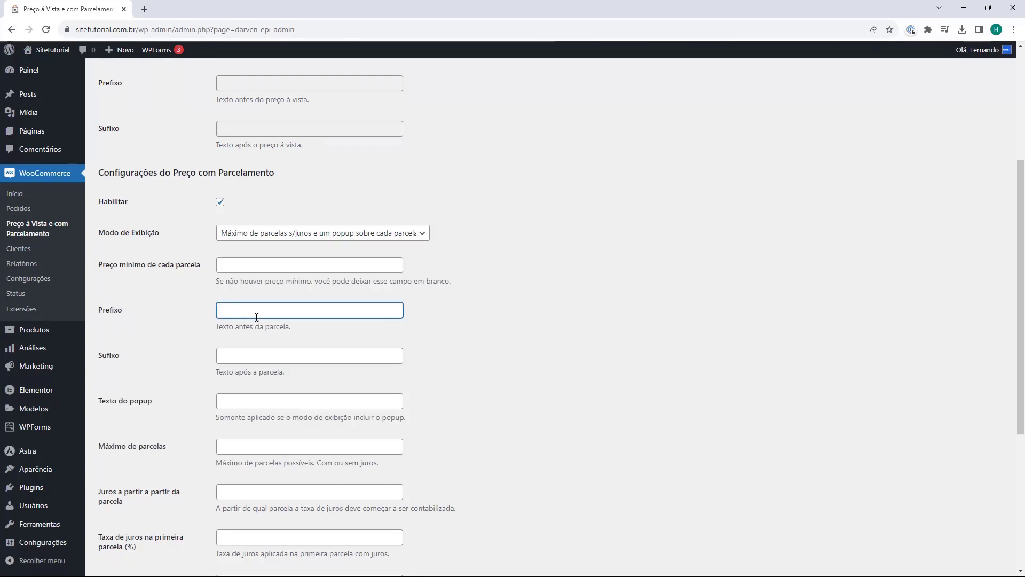
pyautogui.write('Em')
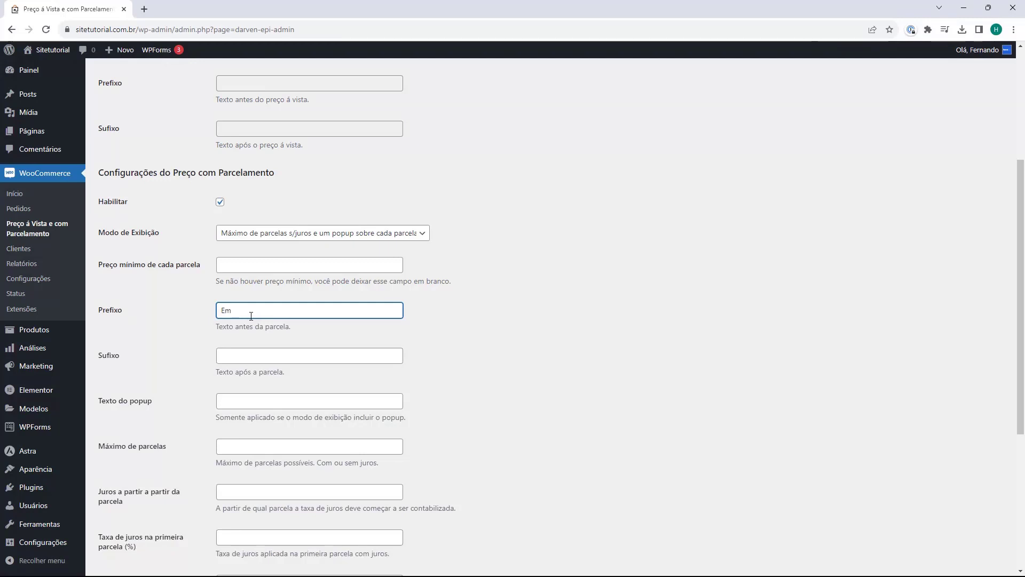
pyautogui.click(187, 349)
pyautogui.click(236, 360)
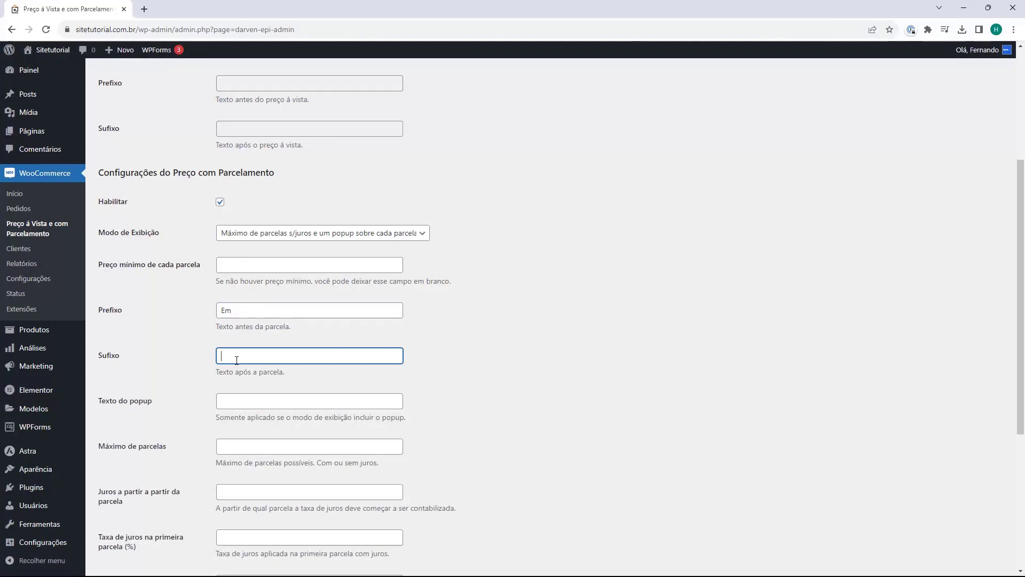
pyautogui.write('ou em até 12x c/juros')
pyautogui.moveTo(293, 357); pyautogui.dragTo(255, 356)
pyautogui.click(251, 357)
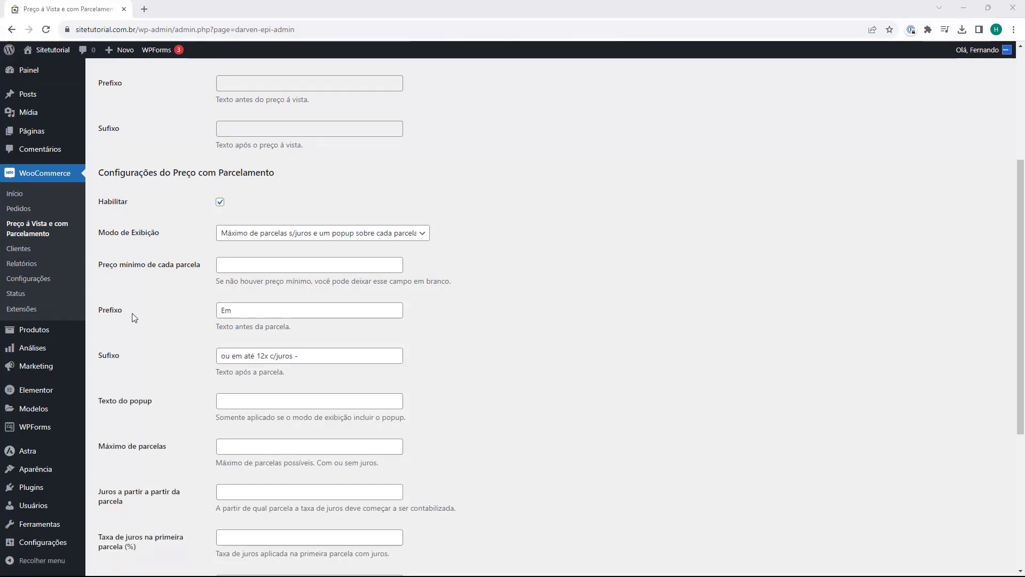
pyautogui.click(88, 365)
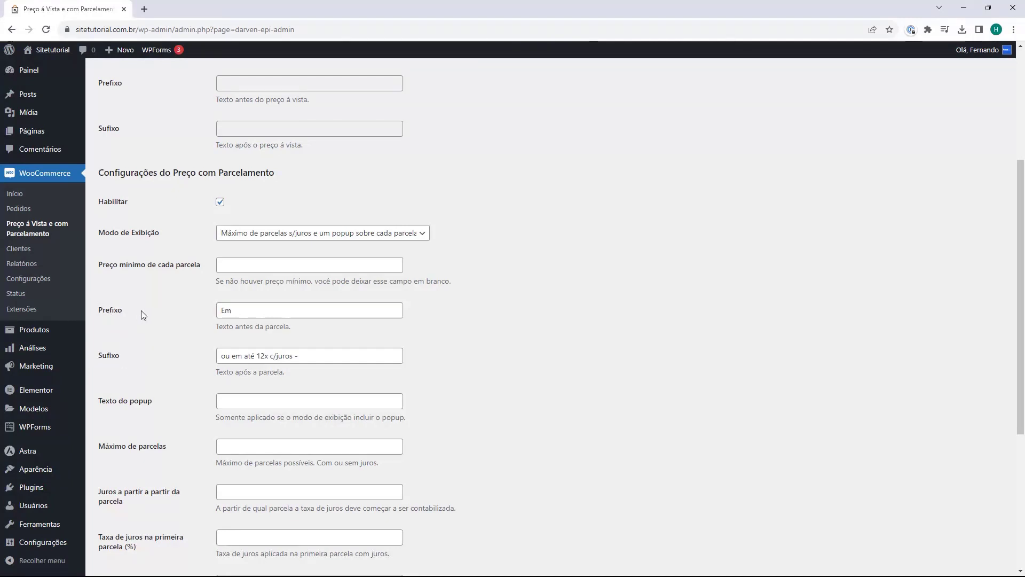
# Step: Set the installment popup text to "Ver Parcelas" and the maximum number of installments to 12
pyautogui.scroll(-1, 140, 310)
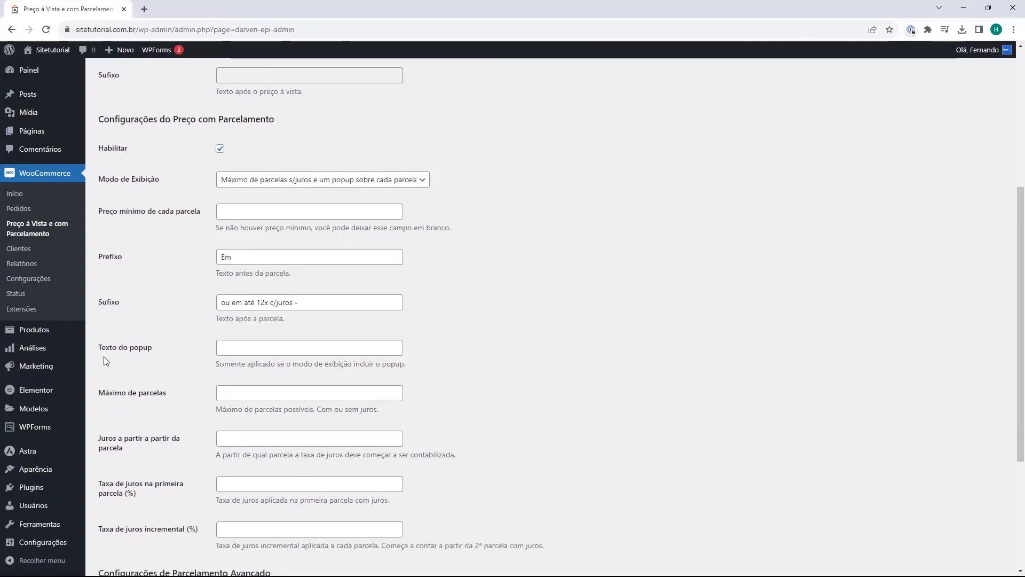
pyautogui.scroll(-1, 102, 353)
pyautogui.click(229, 295)
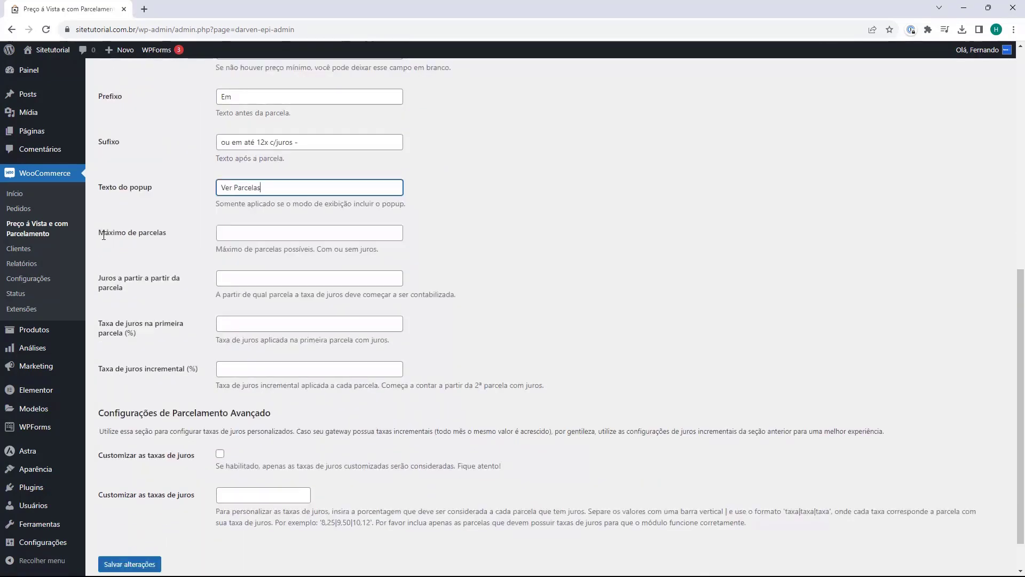
pyautogui.click(234, 236)
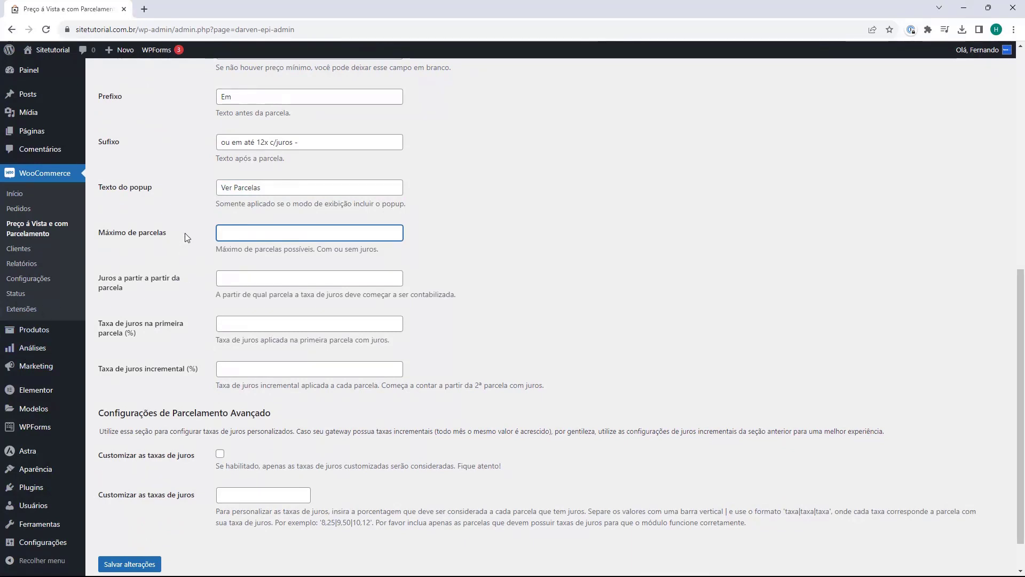
pyautogui.write('12')
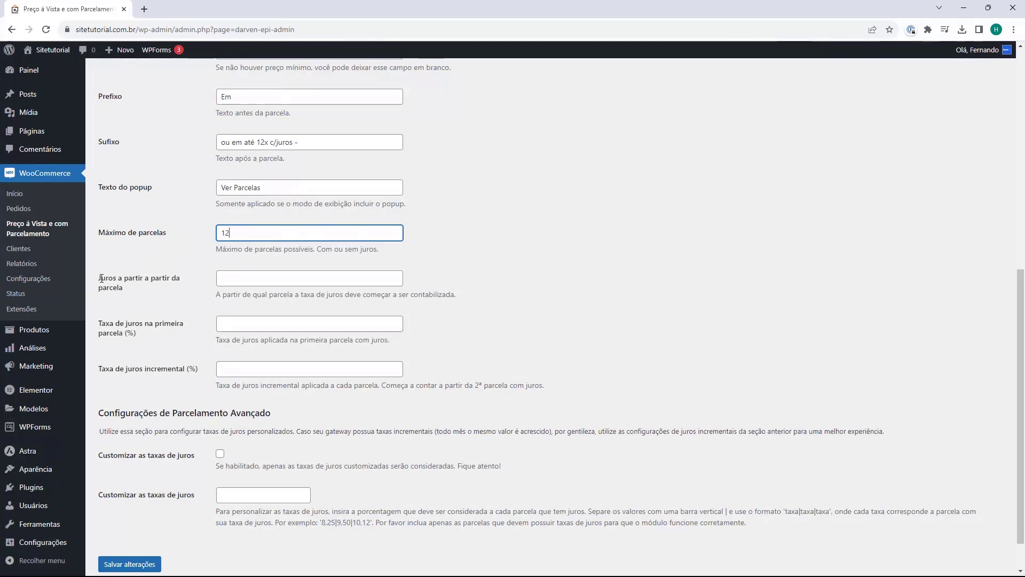
# Step: Set interest to start counting from installment 2
pyautogui.click(279, 279)
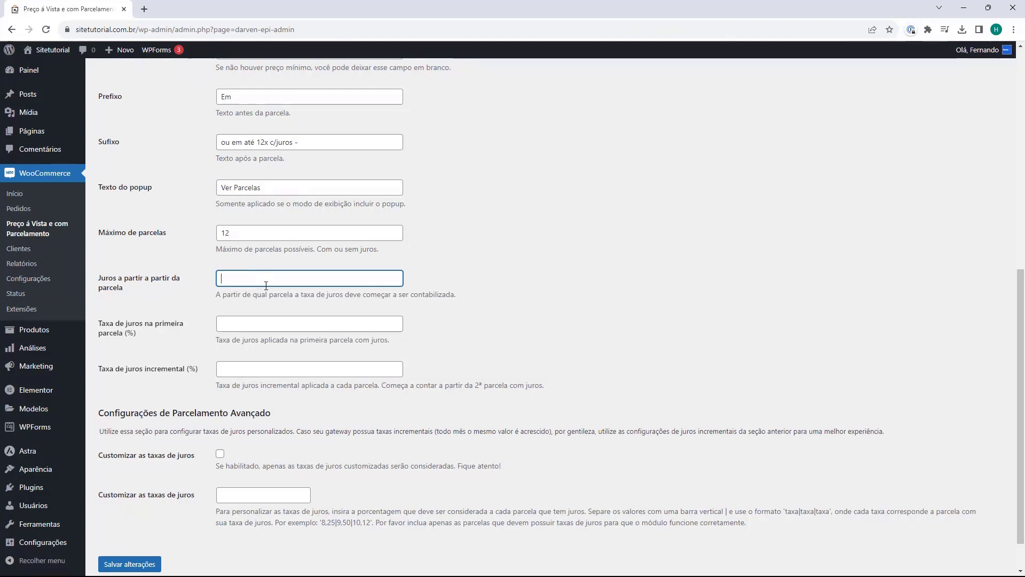
pyautogui.write('4')
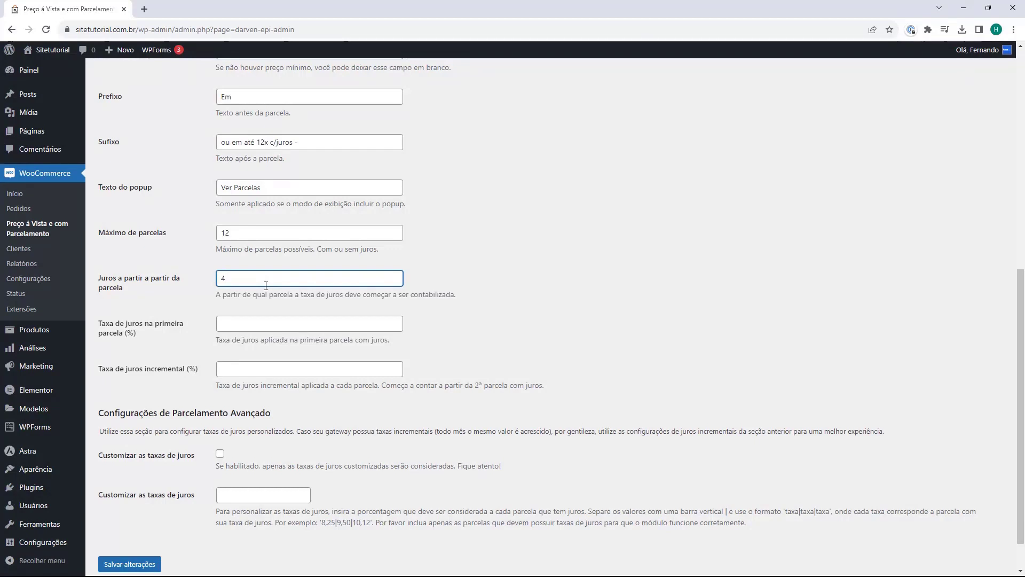
pyautogui.press('BackSpace')
pyautogui.write('2')
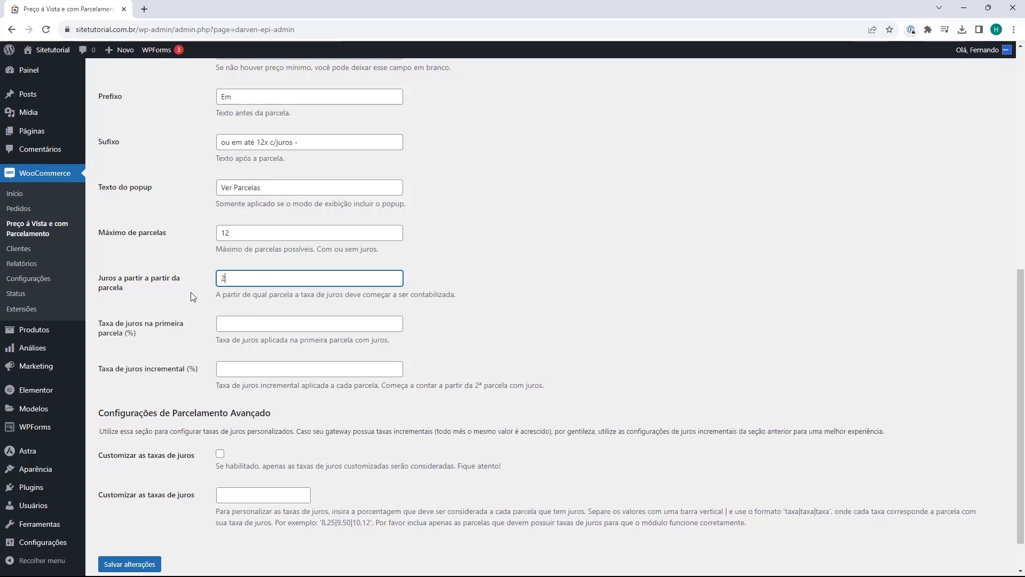
# Step: Enable customized interest rates in the advanced installment settings, leaving the first-installment and incremental rates blank
pyautogui.scroll(-1, 193, 297)
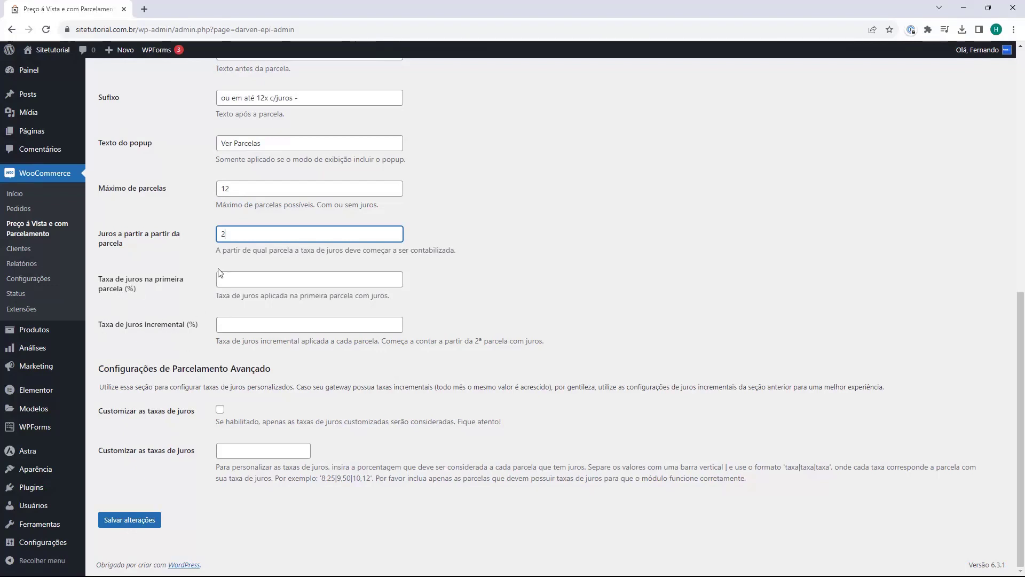
pyautogui.click(201, 280)
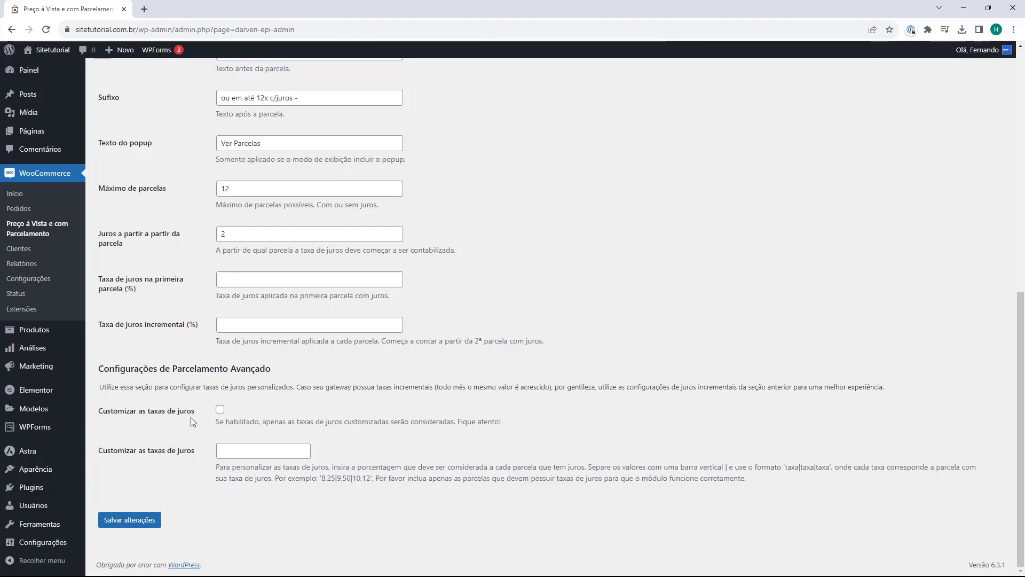
pyautogui.click(219, 416)
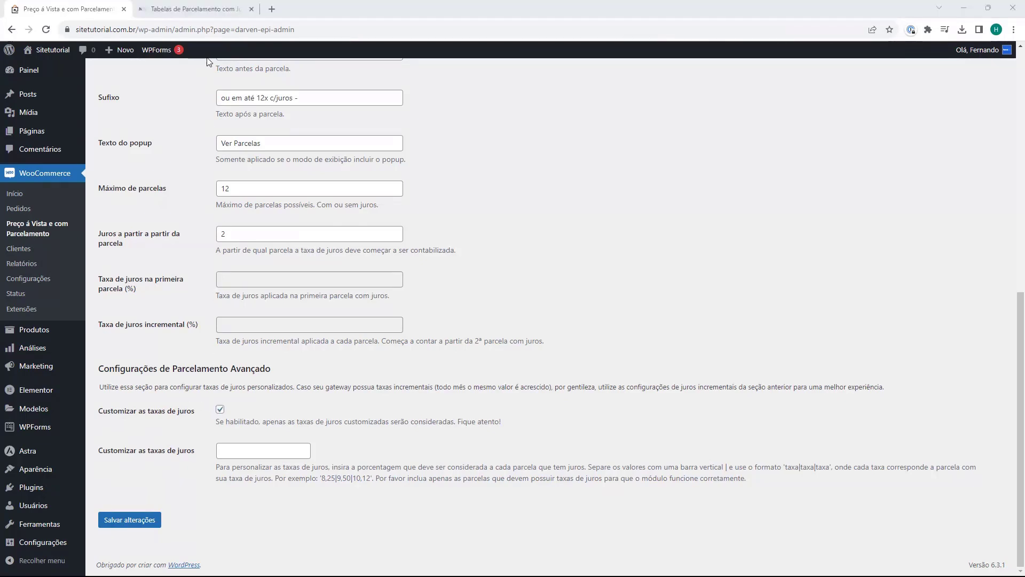
# Step: Examine the interest rate tables for Mercado Pago, Appmax, Cartpanda Pay and Pagseguro in the host2b article on installment tables
pyautogui.hotkey('ctrl', 'Tab')
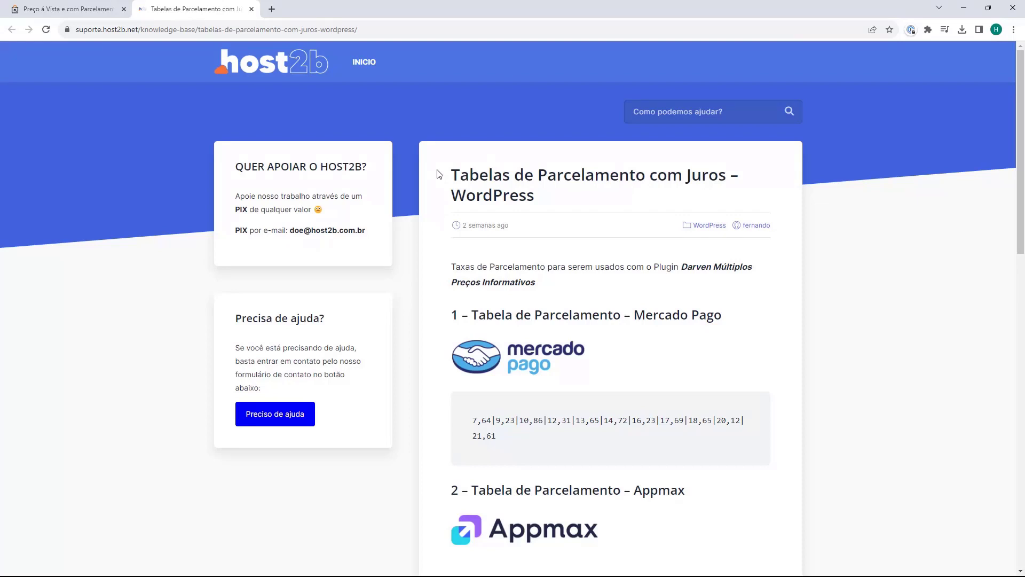
pyautogui.scroll(-3, 439, 174)
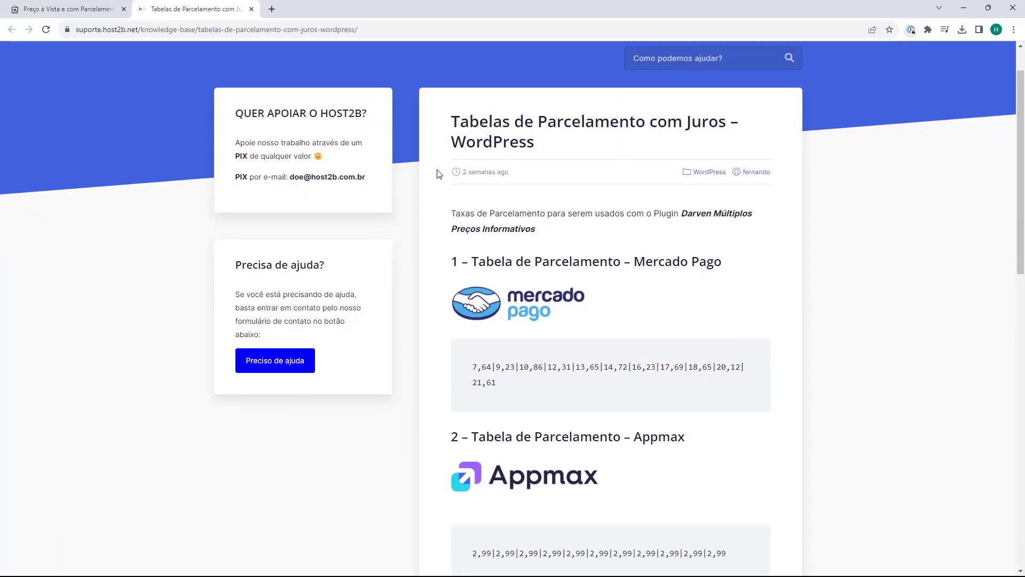
pyautogui.scroll(-1, 452, 203)
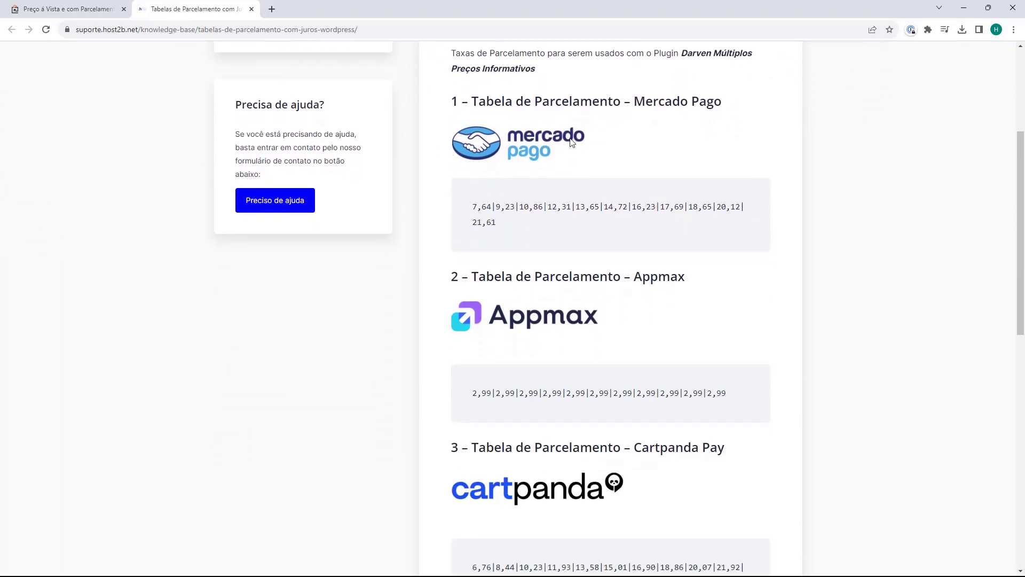
pyautogui.scroll(-1, 435, 218)
pyautogui.scroll(-5, 438, 243)
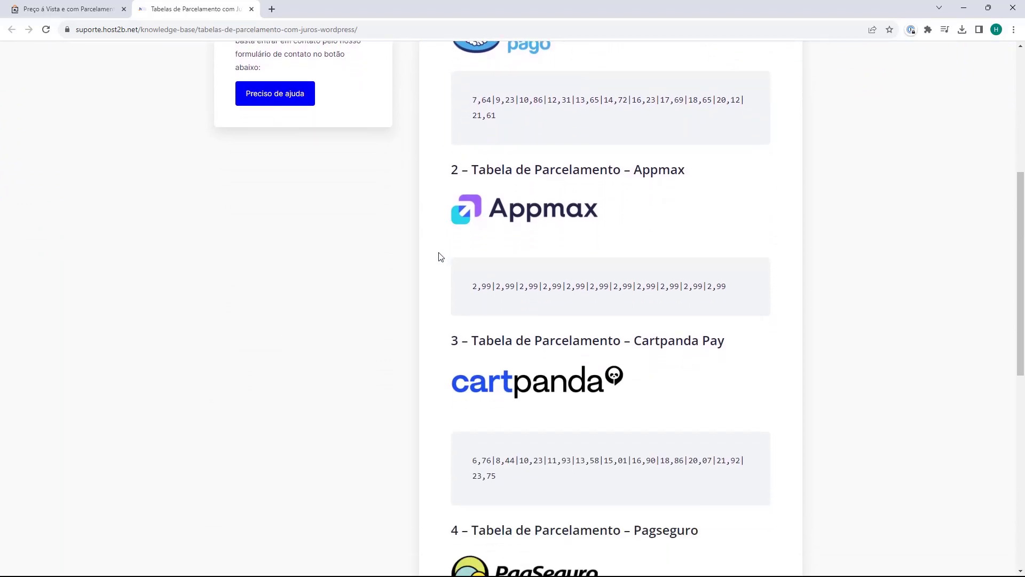
pyautogui.scroll(-2, 439, 244)
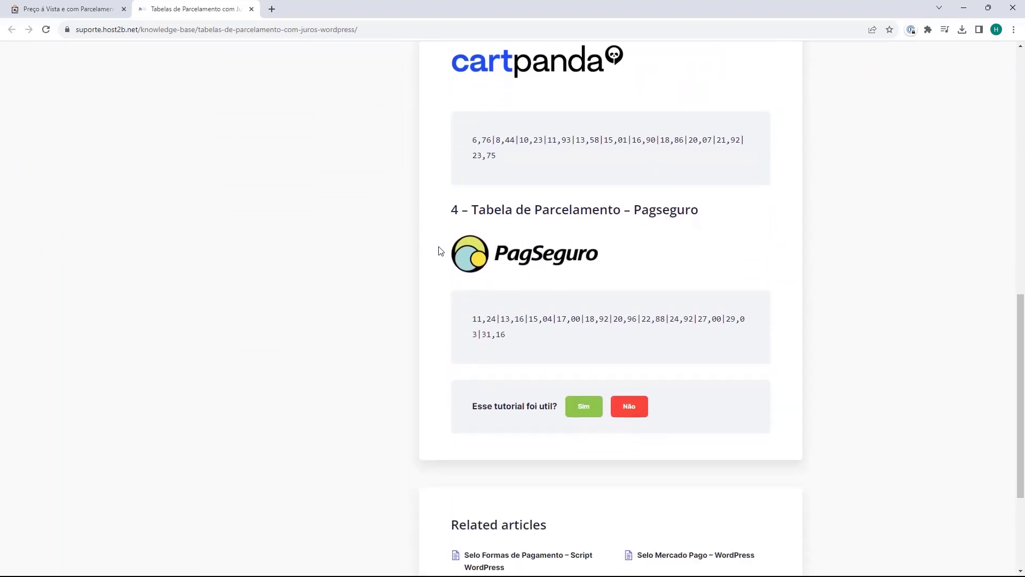
pyautogui.scroll(1, 440, 261)
pyautogui.scroll(4, 441, 266)
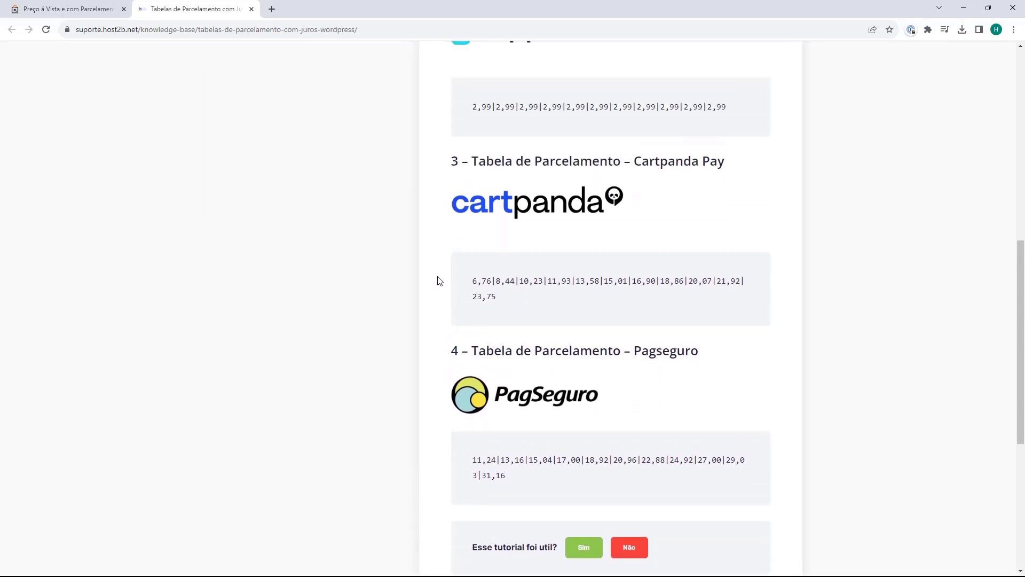
pyautogui.scroll(4, 440, 281)
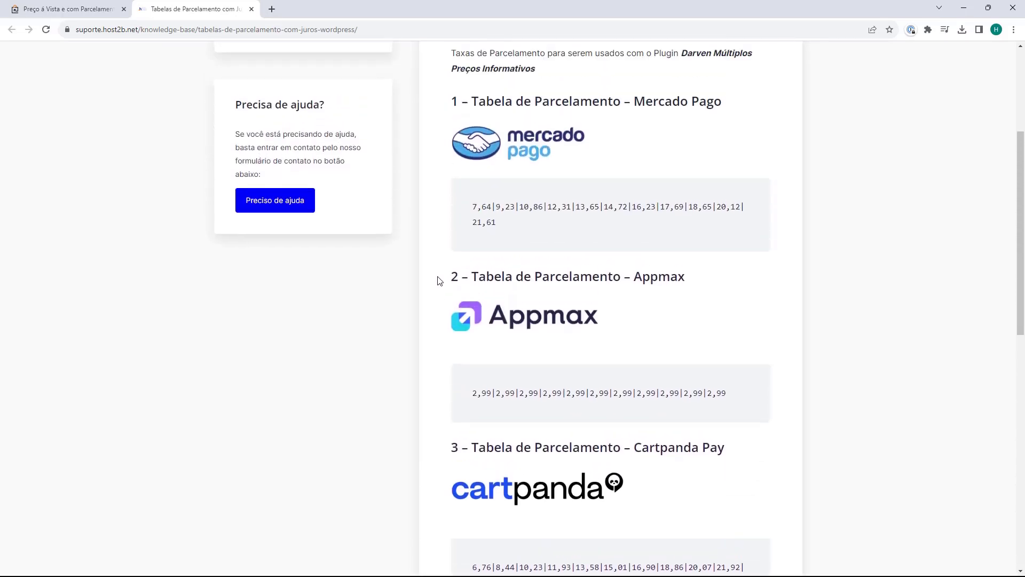
pyautogui.scroll(-3, 439, 262)
pyautogui.scroll(-3, 440, 258)
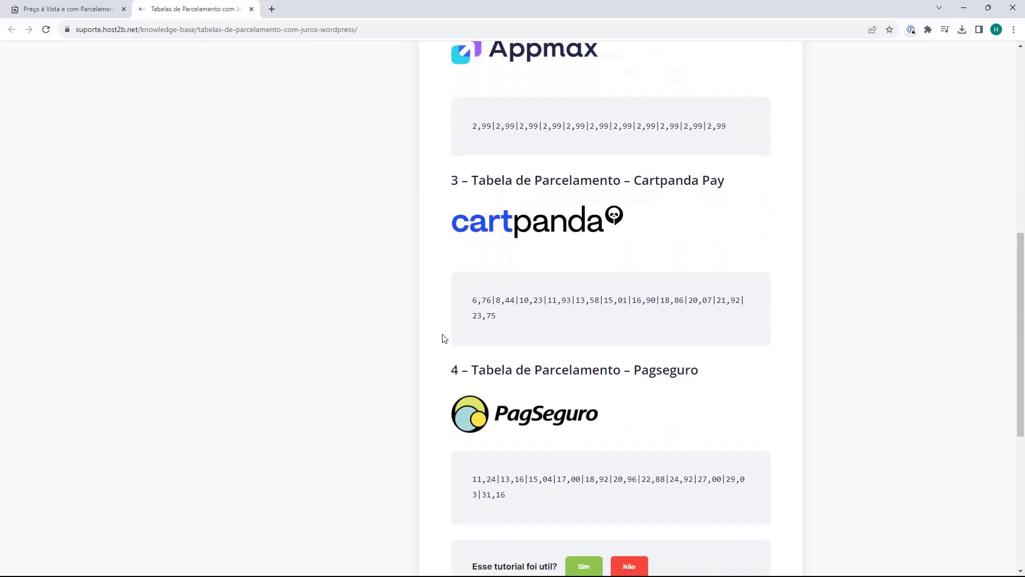
pyautogui.scroll(5, 442, 338)
pyautogui.scroll(4, 442, 338)
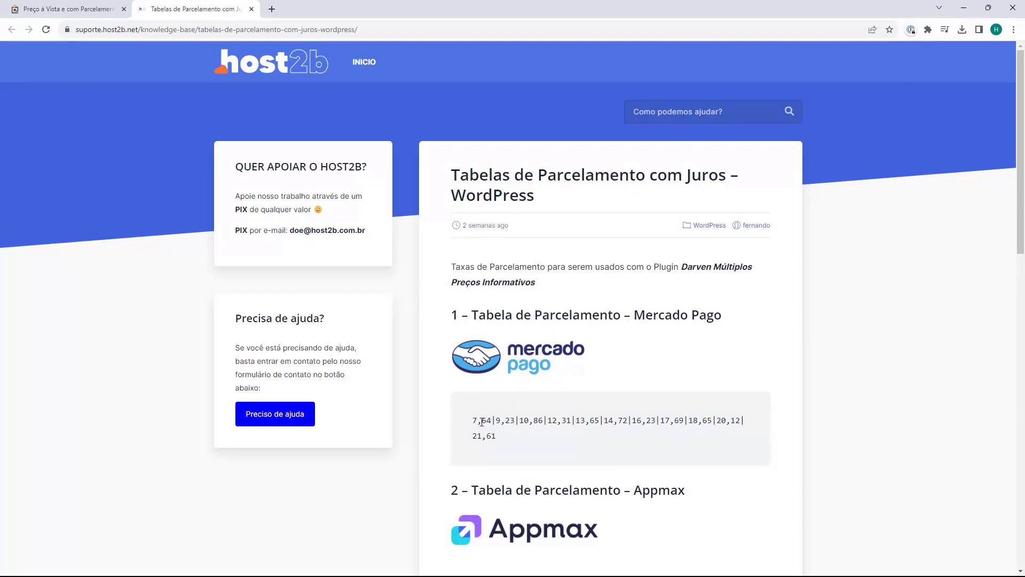
# Step: Copy the full Mercado Pago installment rate string from the article's first table
pyautogui.moveTo(471, 422); pyautogui.dragTo(504, 439)
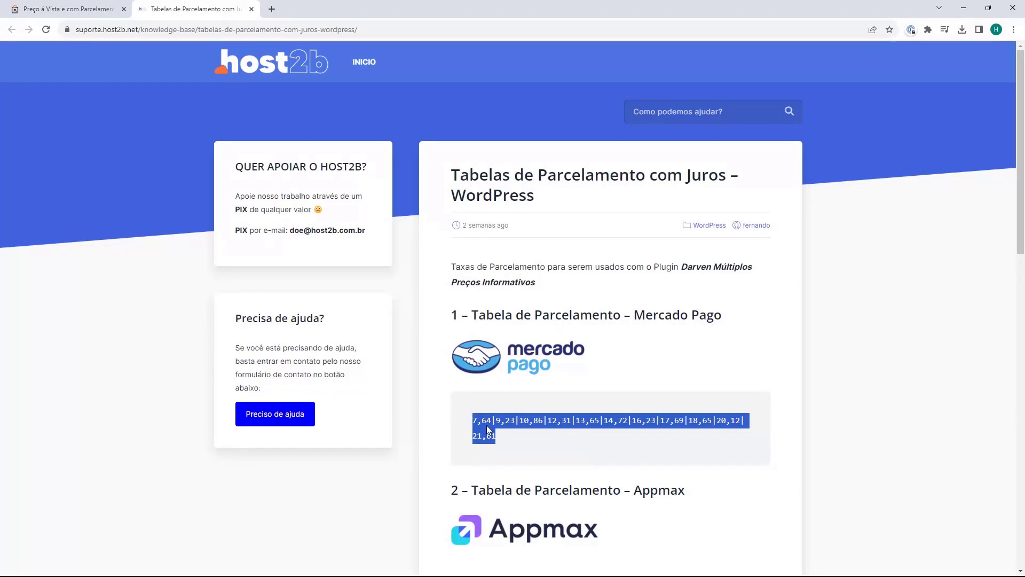
pyautogui.click(481, 419)
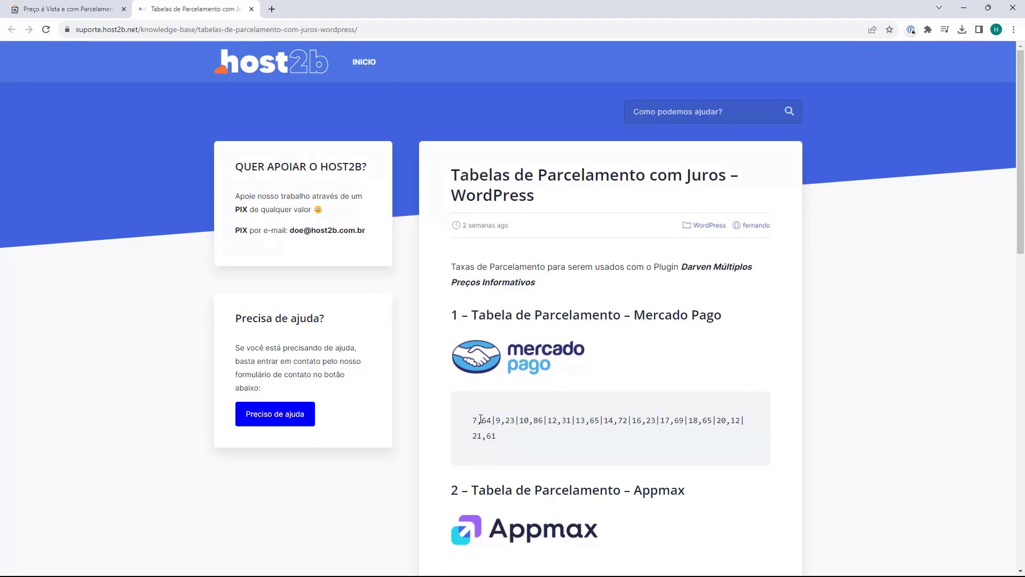
pyautogui.moveTo(484, 422); pyautogui.dragTo(501, 438)
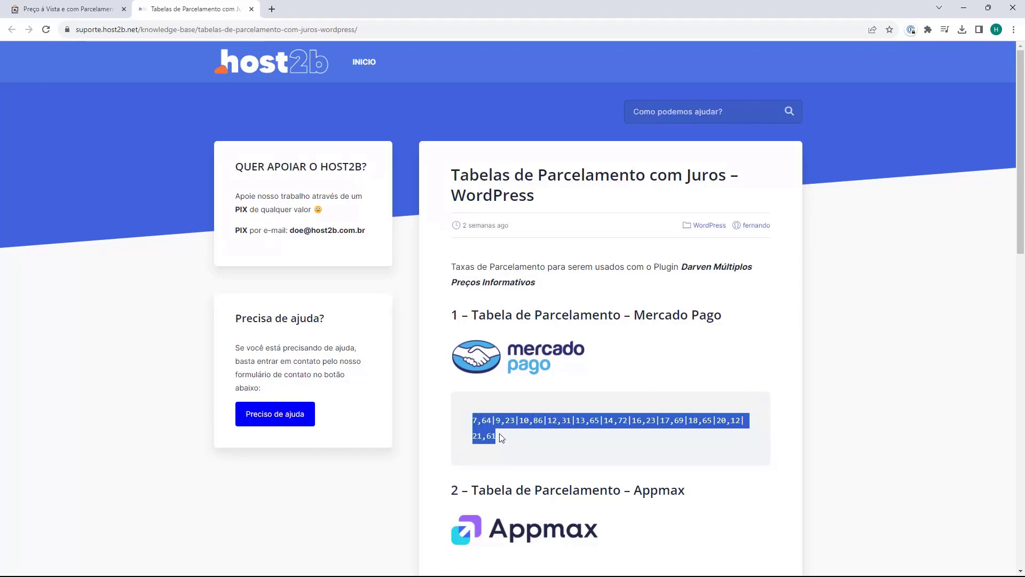
# Step: Set the plugin's custom interest rates to the copied Mercado Pago string 7,64|9,23|10,86|12,31|13,65|14,72|16,23|17,69|18,65|20,12|21,61 and save the settings
pyautogui.click(68, 9)
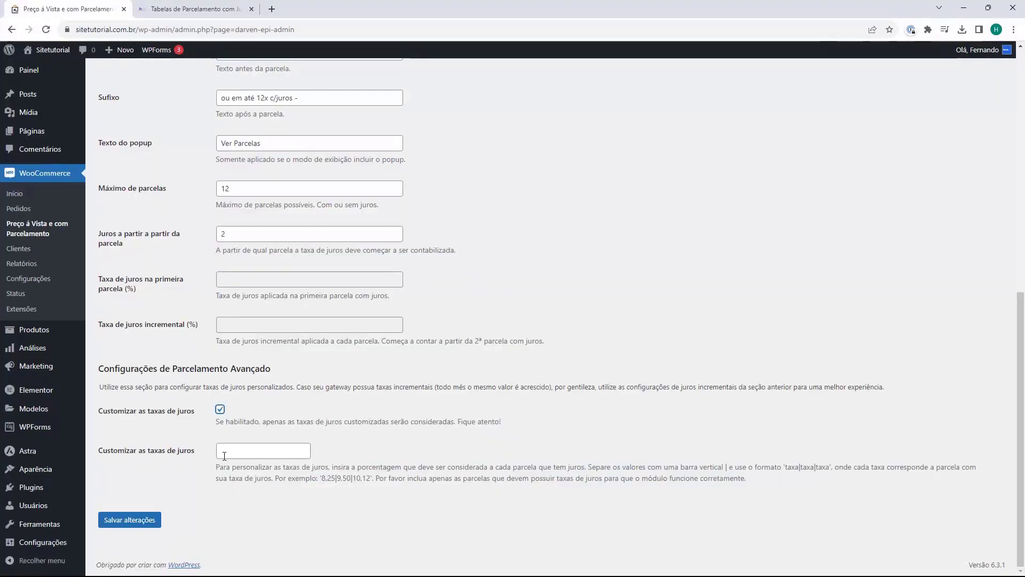
pyautogui.click(226, 453)
pyautogui.hotkey('ctrl', 'v')
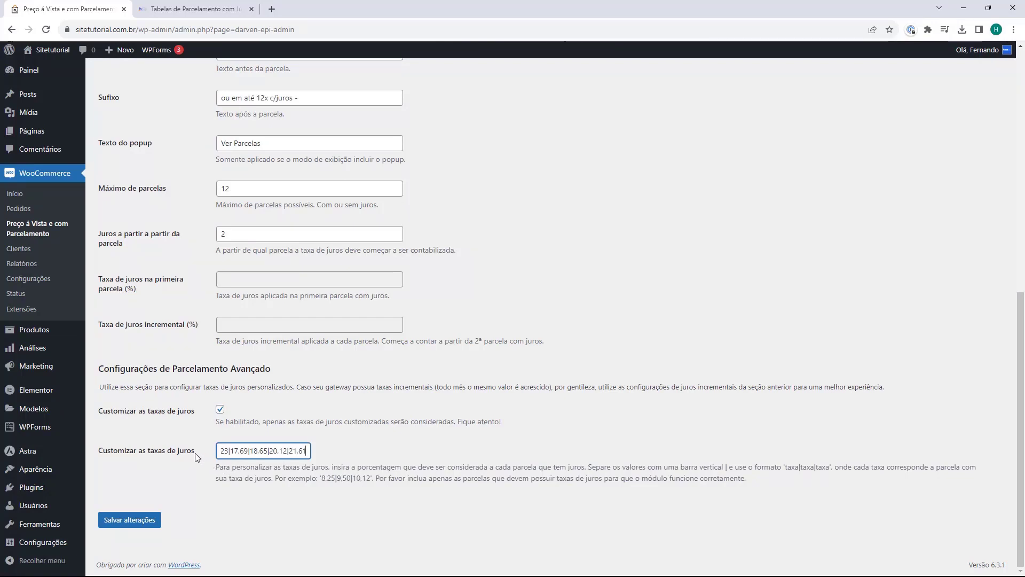
pyautogui.click(114, 526)
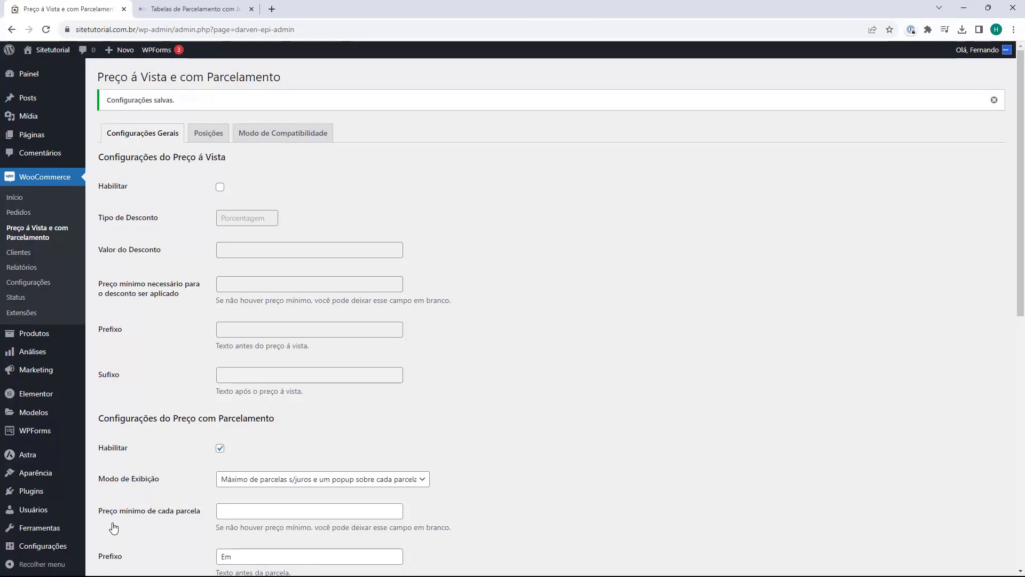
# Step: Check the installment list under "Ver Parcelas" on the Dark Brown Jeans product page, then close the popup
pyautogui.hotkey('ctrl', 'Tab')
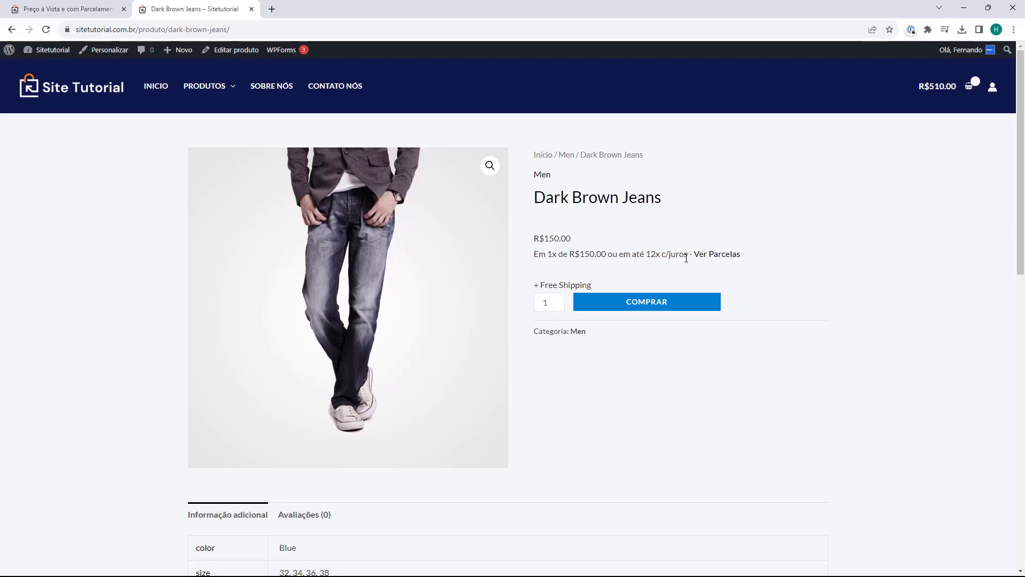
pyautogui.click(714, 255)
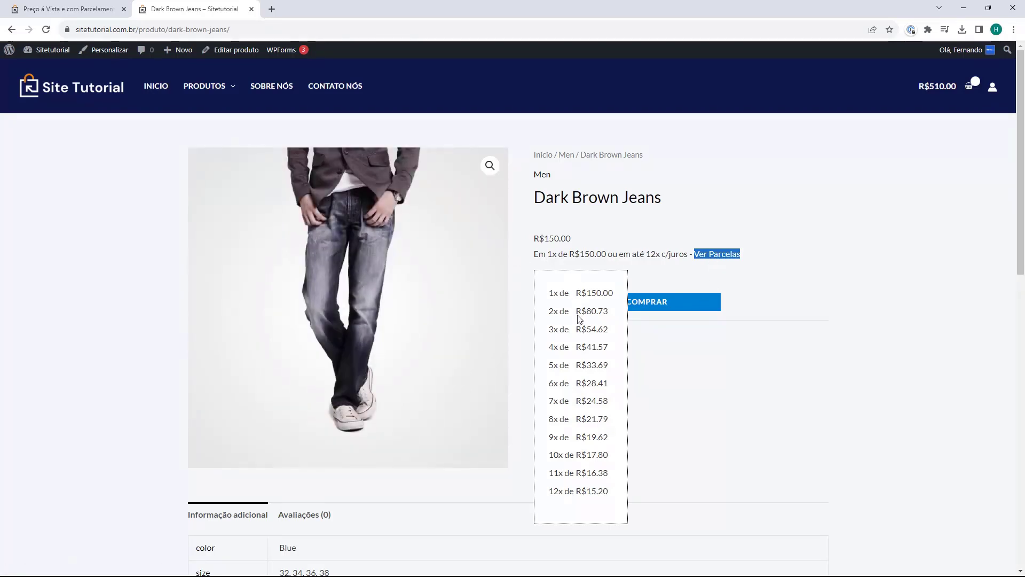
pyautogui.click(705, 254)
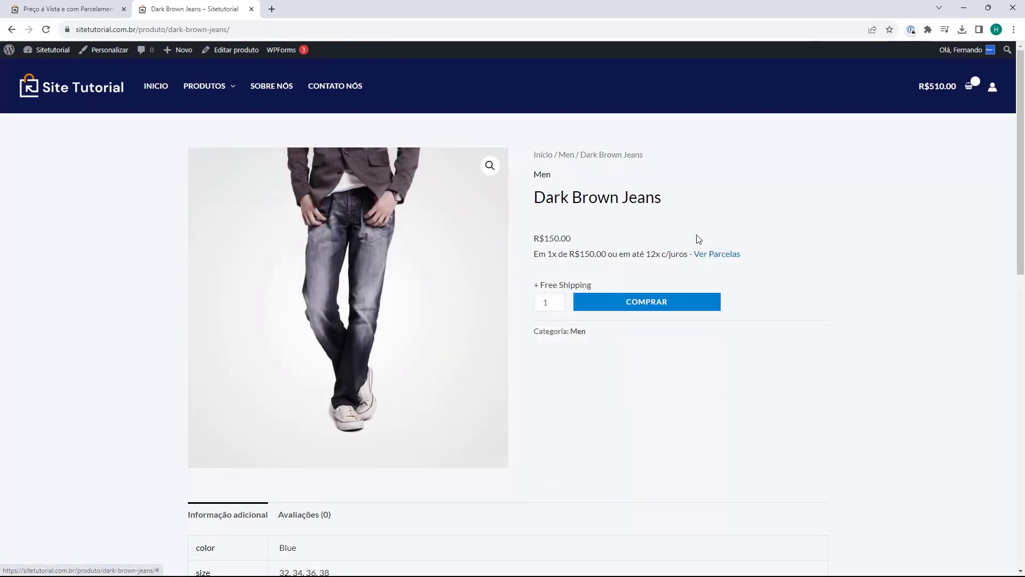